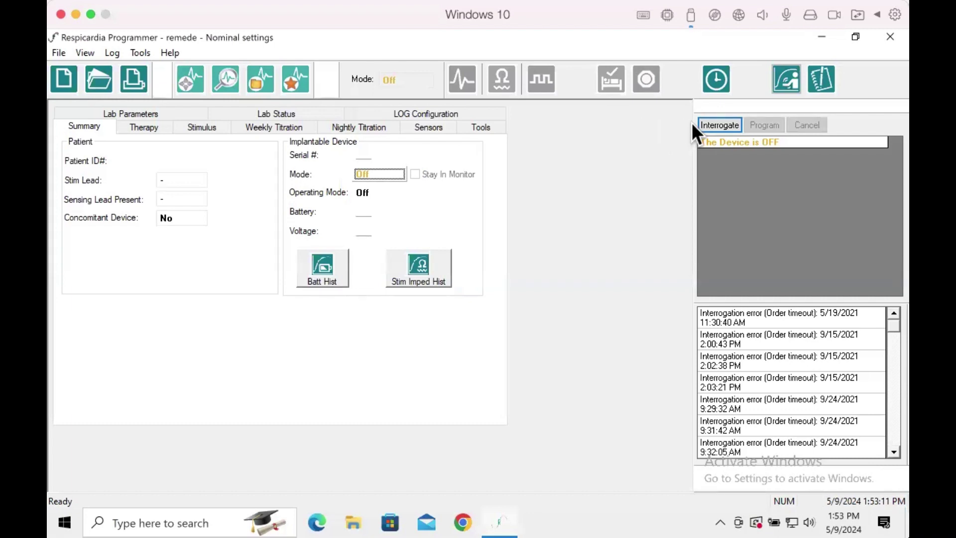
Interrogate the implanted device and read the lead impedance with Electrode2 as anode and Electrode1 as cathode
click(722, 126)
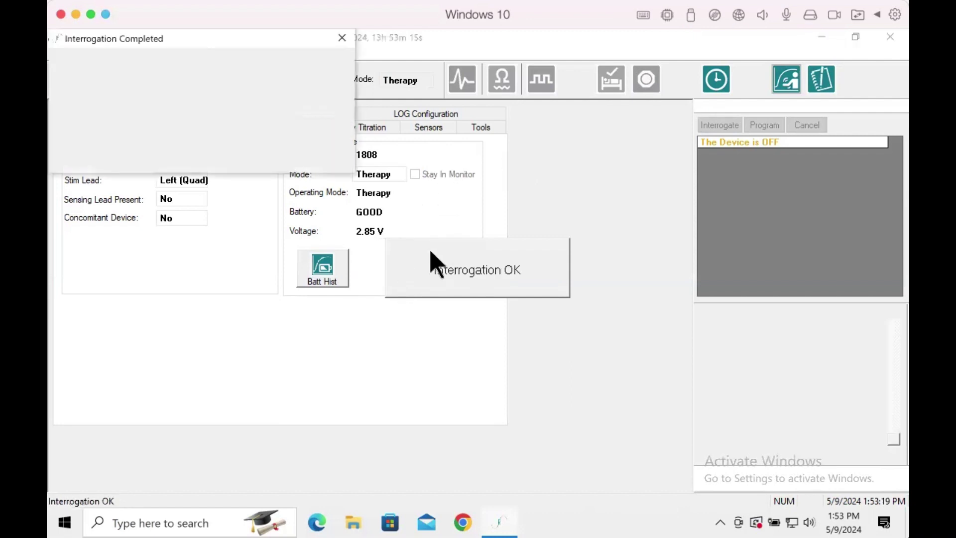
click(134, 158)
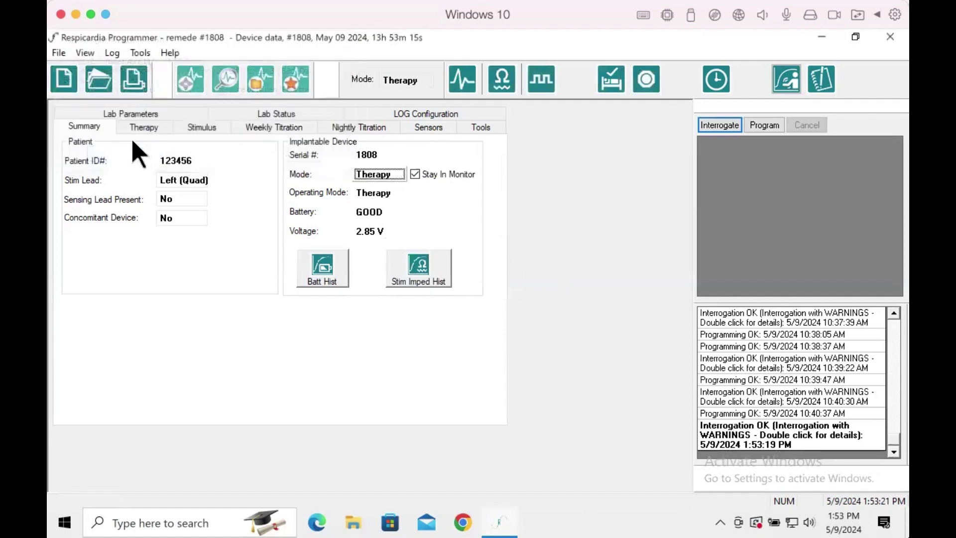
click(138, 54)
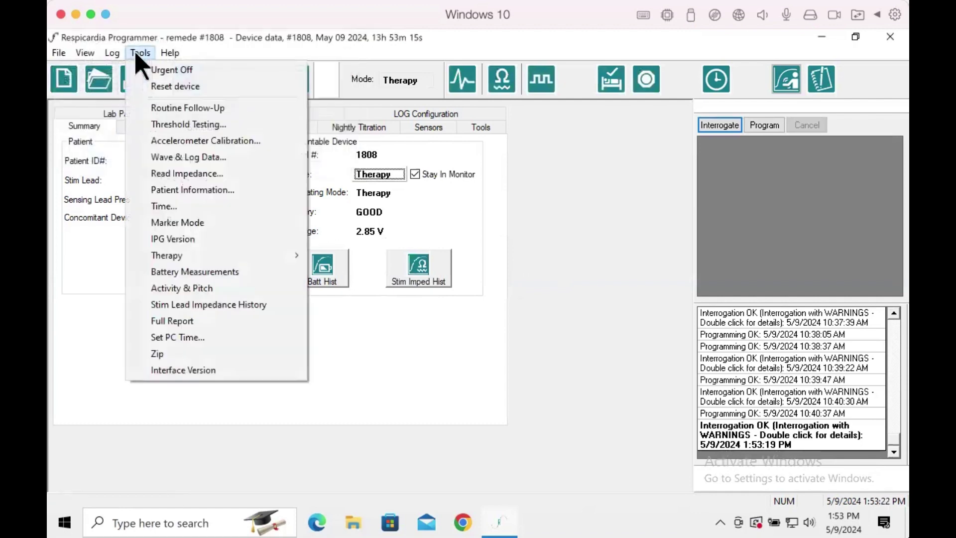
click(182, 174)
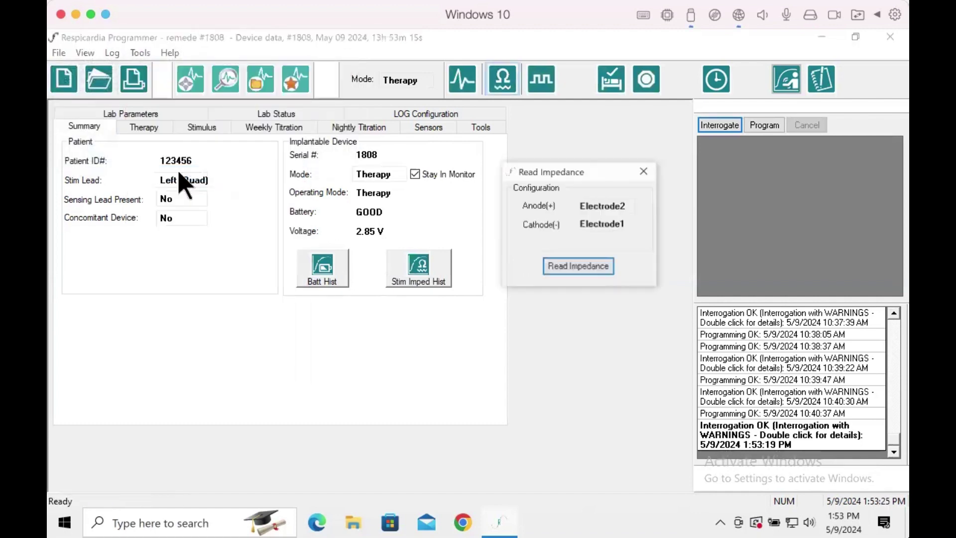
click(585, 269)
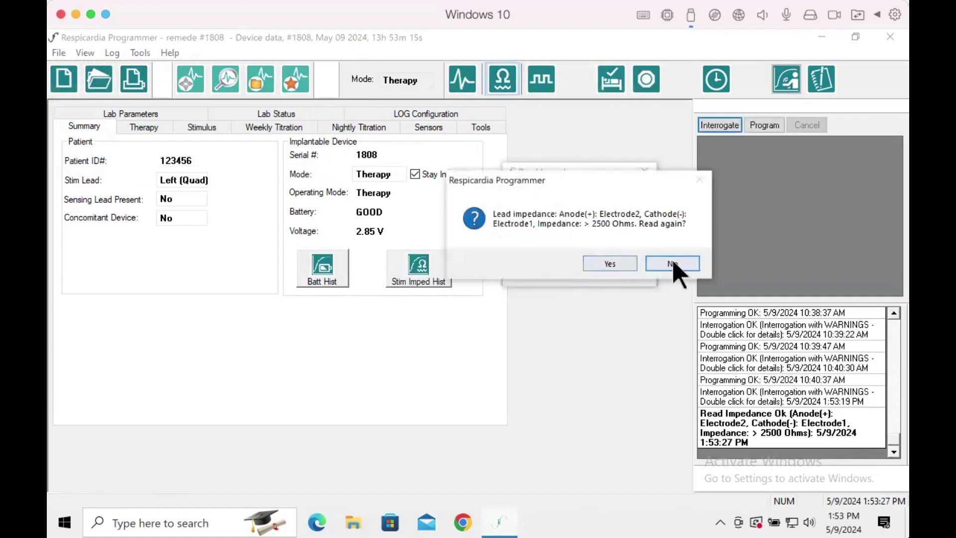
click(673, 265)
Change the anode to Can and read the lead impedance against cathode Electrode1, without repeating the reading
click(598, 206)
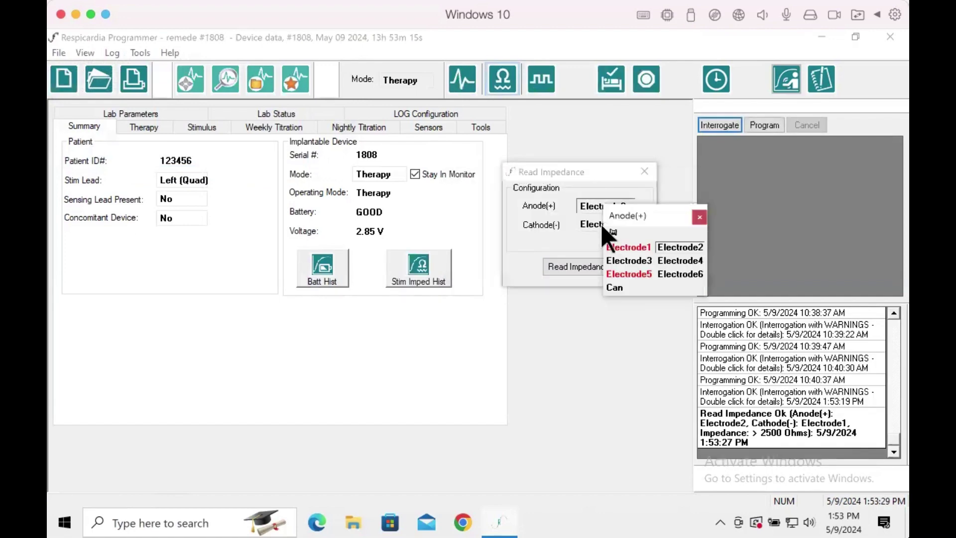
click(611, 286)
click(578, 268)
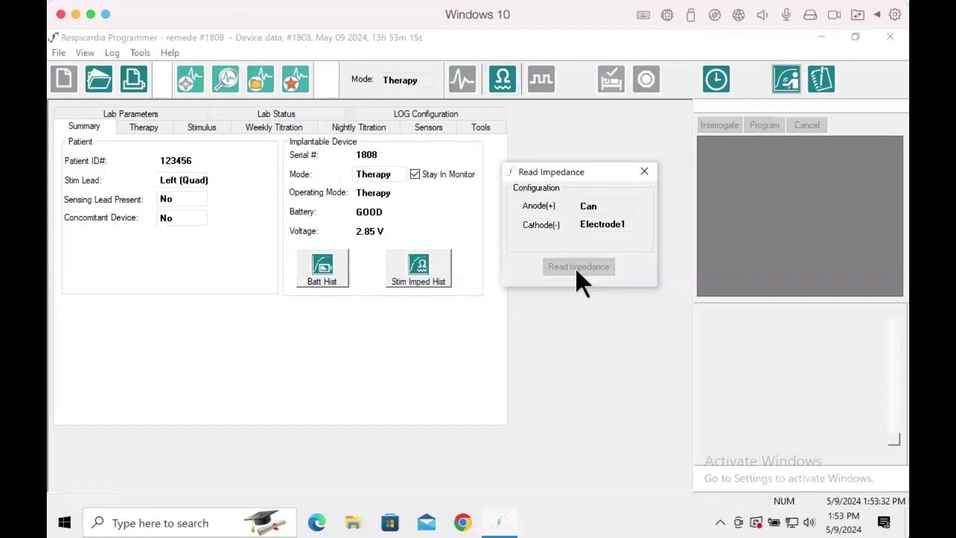
click(681, 265)
Set the cathode to Electrode2 and read the lead impedance once against the Can anode
click(616, 225)
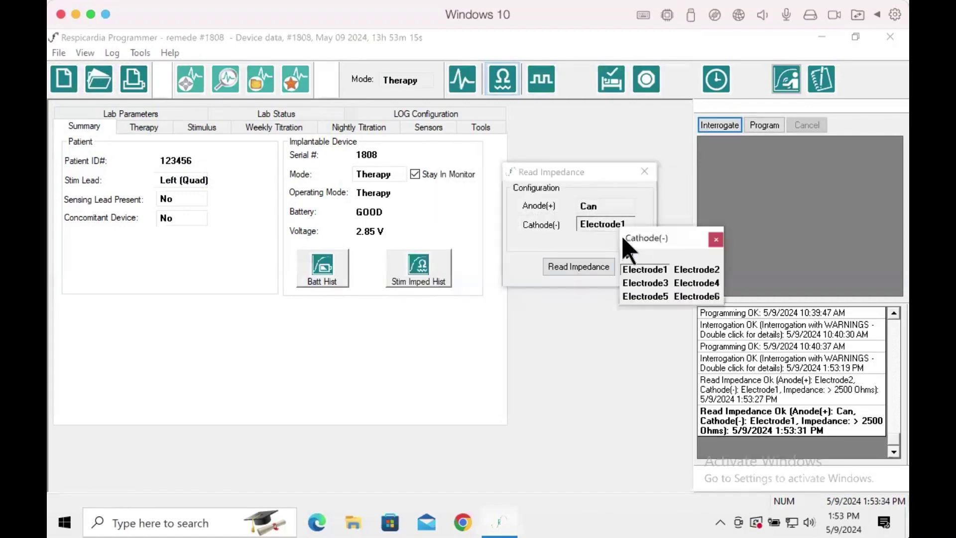
click(687, 270)
click(593, 271)
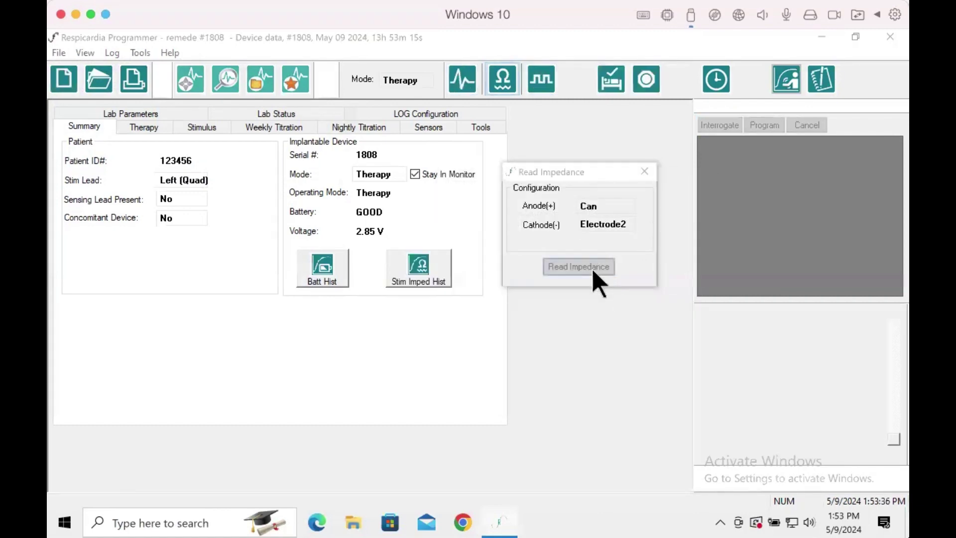
click(682, 264)
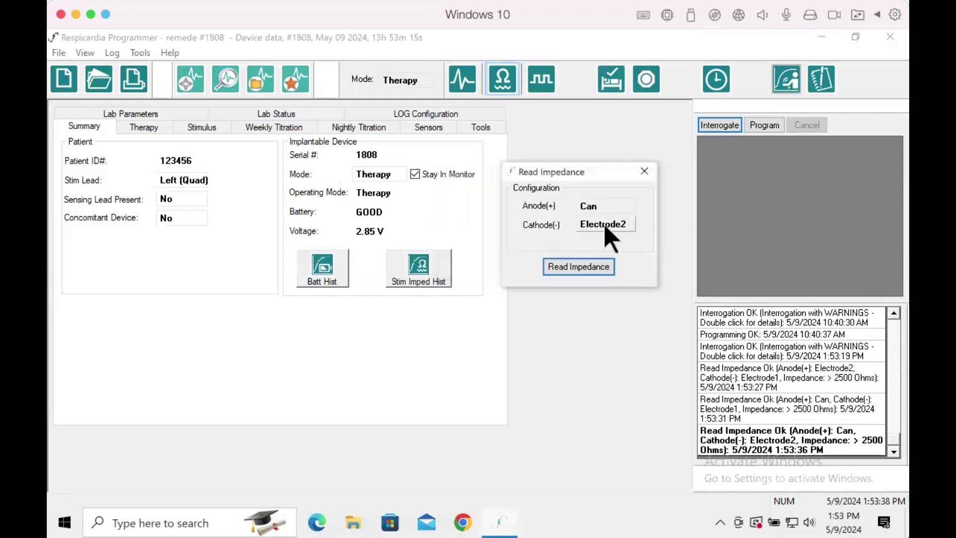
Take a single lead impedance reading with Electrode3 as the cathode and Can as the anode
click(617, 226)
click(639, 281)
click(591, 269)
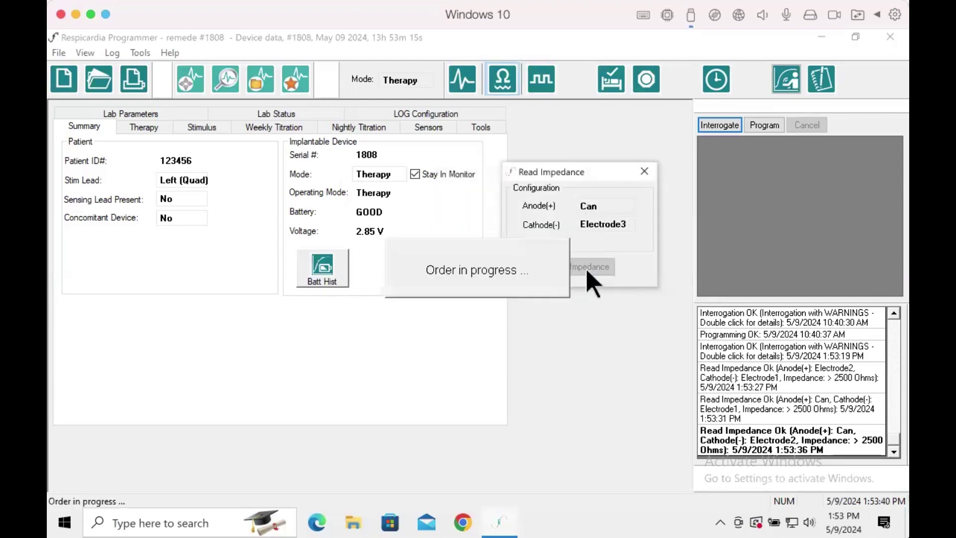
click(682, 267)
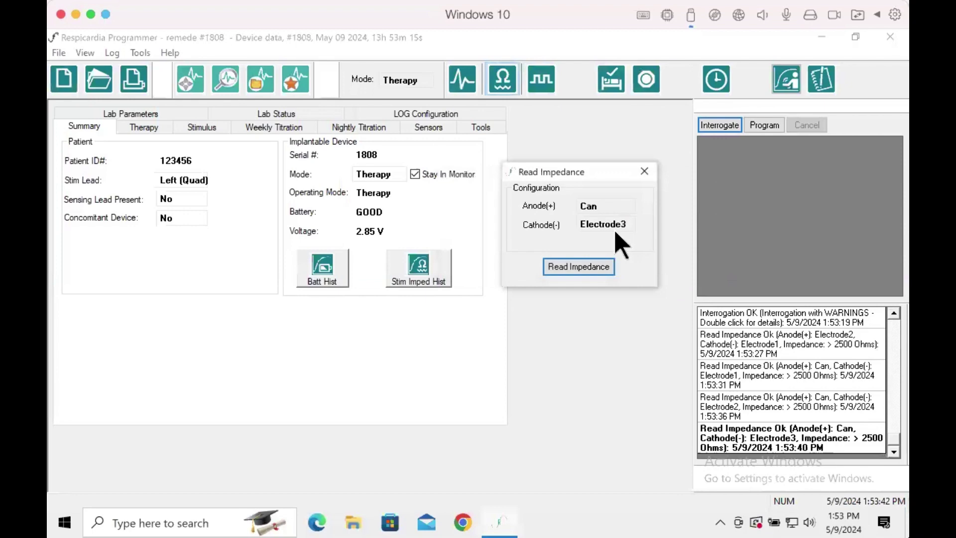
Switch the cathode to Electrode4 and take one lead impedance reading against the Can
click(609, 230)
click(682, 282)
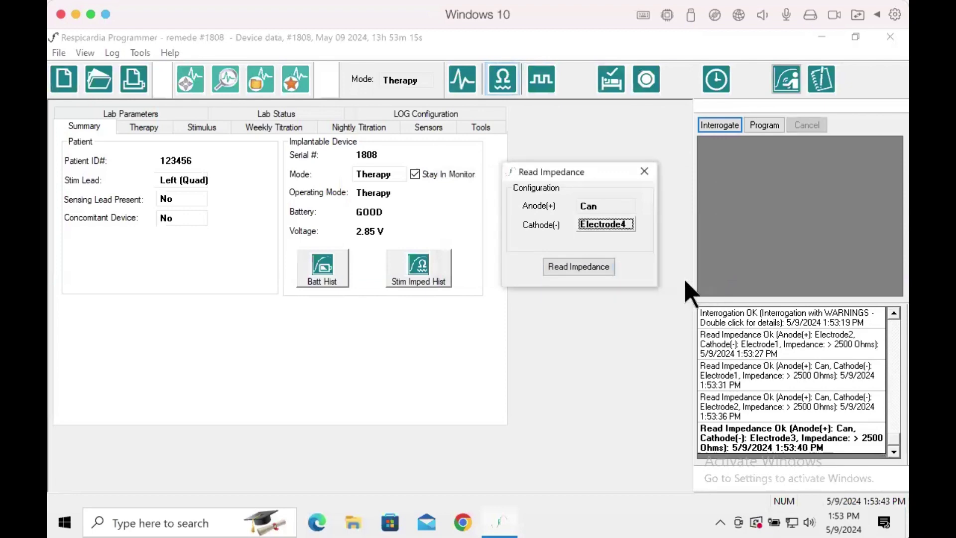
click(584, 269)
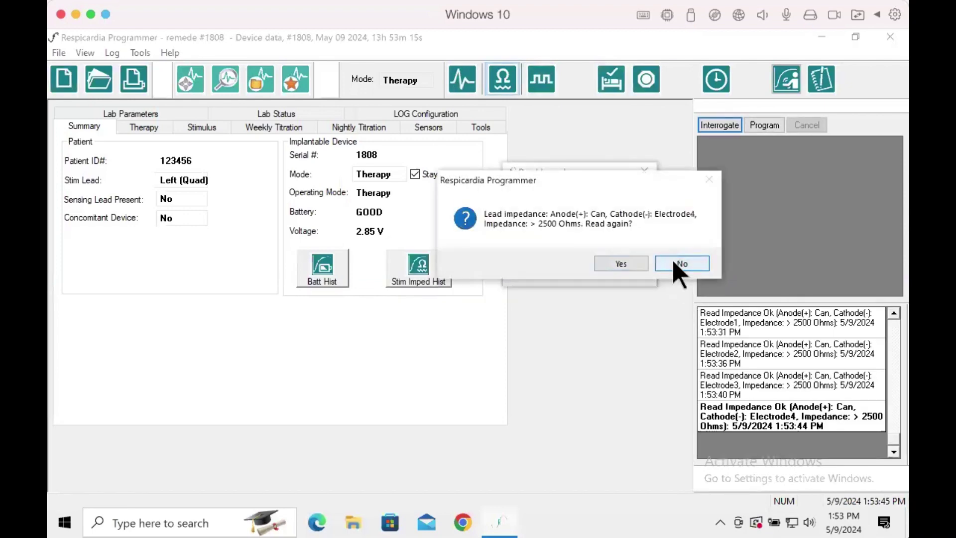
click(688, 262)
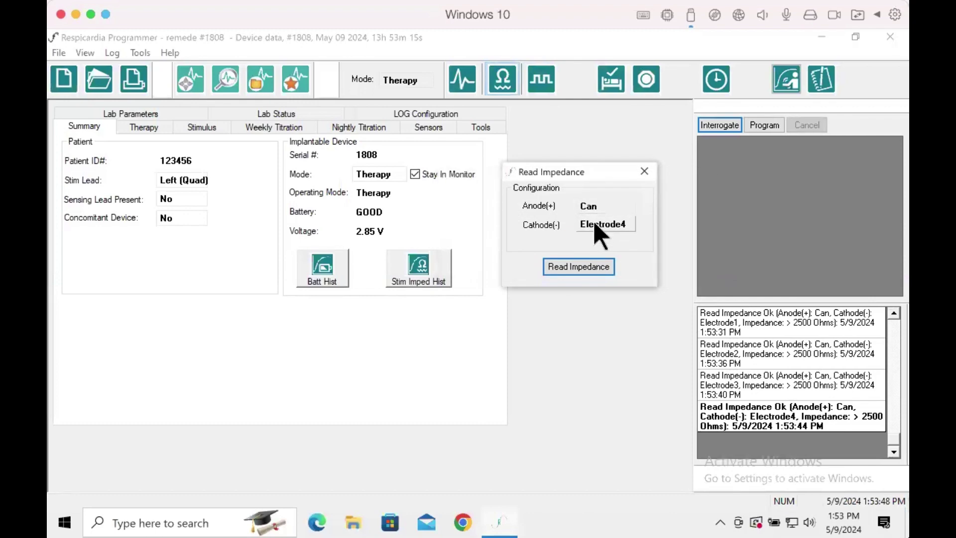
Select Electrode5 as the cathode and measure its lead impedance to the Can once
click(602, 228)
click(625, 292)
click(585, 269)
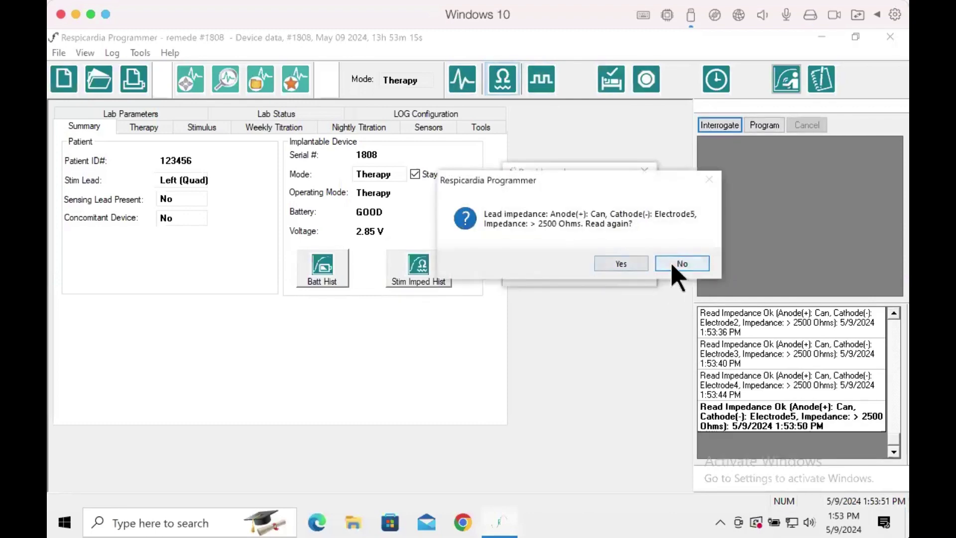
click(681, 263)
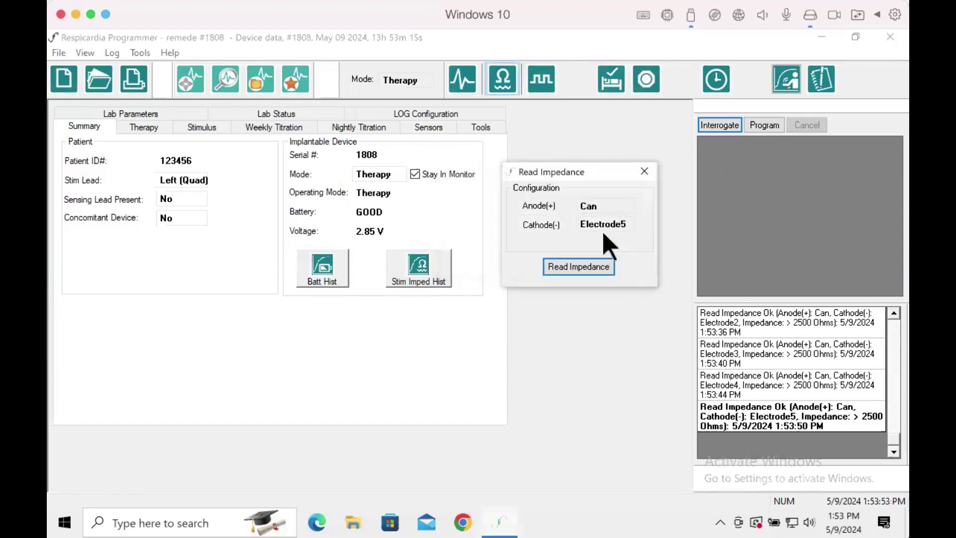
Read the lead impedance between the Can anode and cathode Electrode6, and finish the impedance readings
click(603, 228)
click(682, 297)
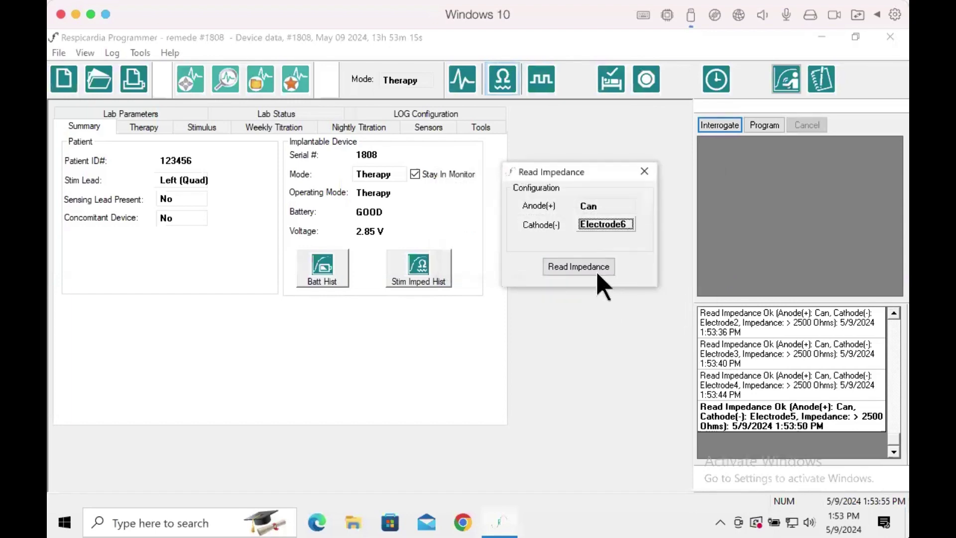
click(598, 271)
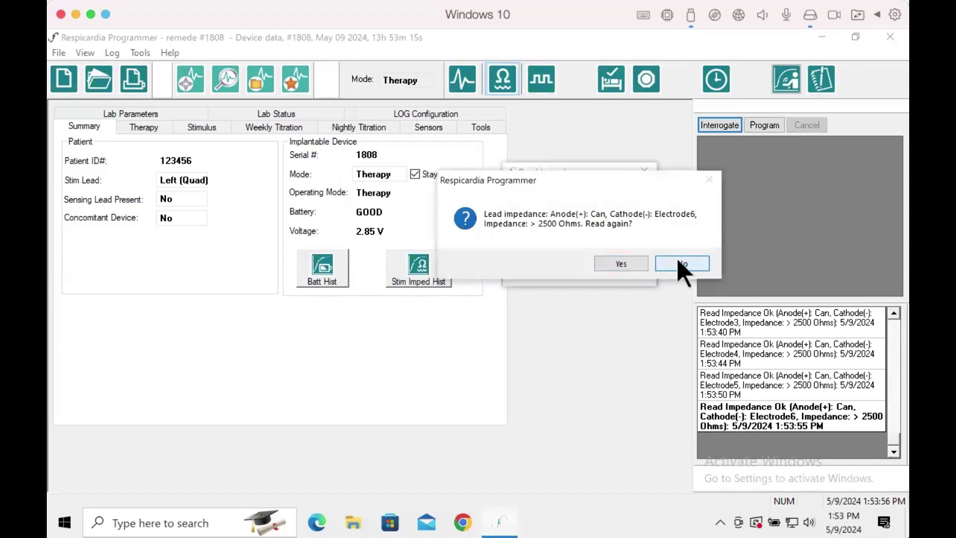
click(682, 264)
click(644, 171)
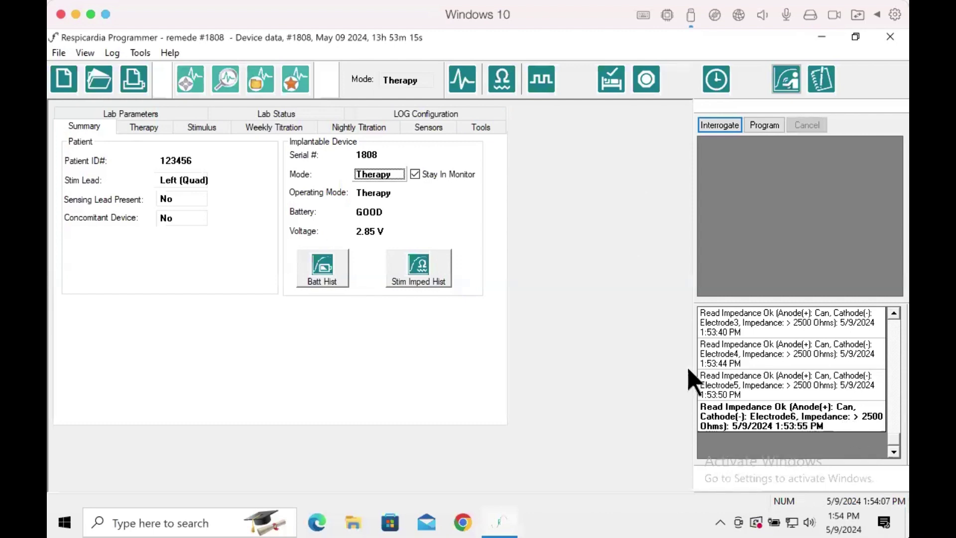
Set the implanted device's mode to Off and program the change to the device
click(402, 80)
click(506, 177)
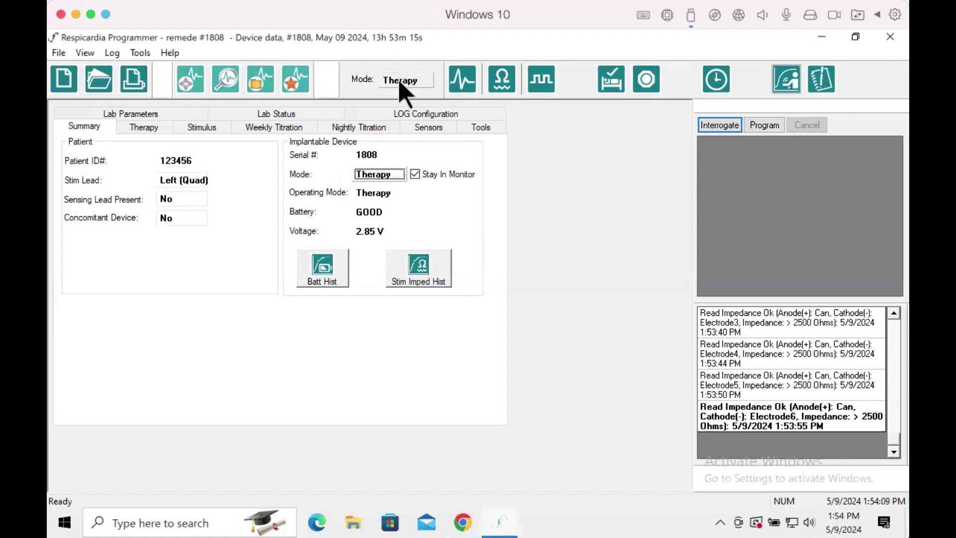
click(401, 82)
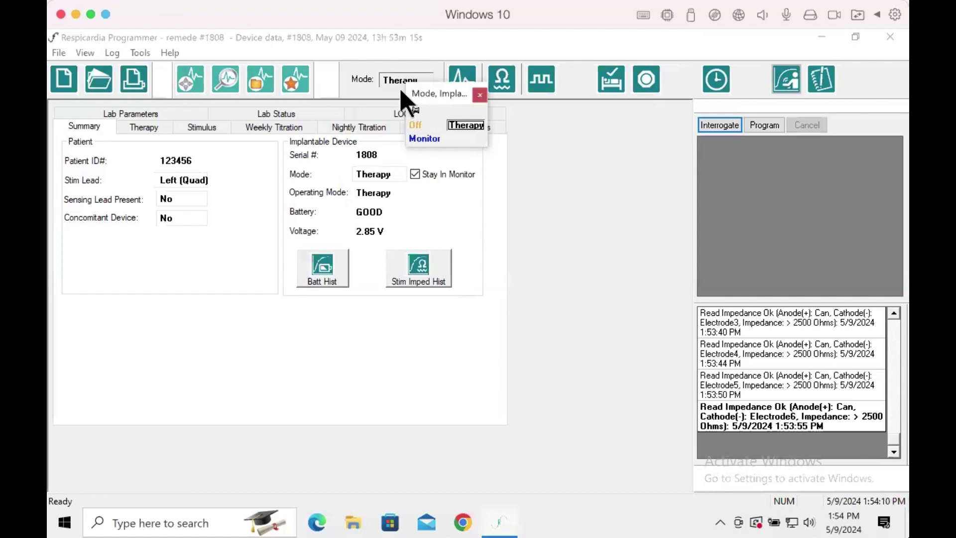
click(416, 124)
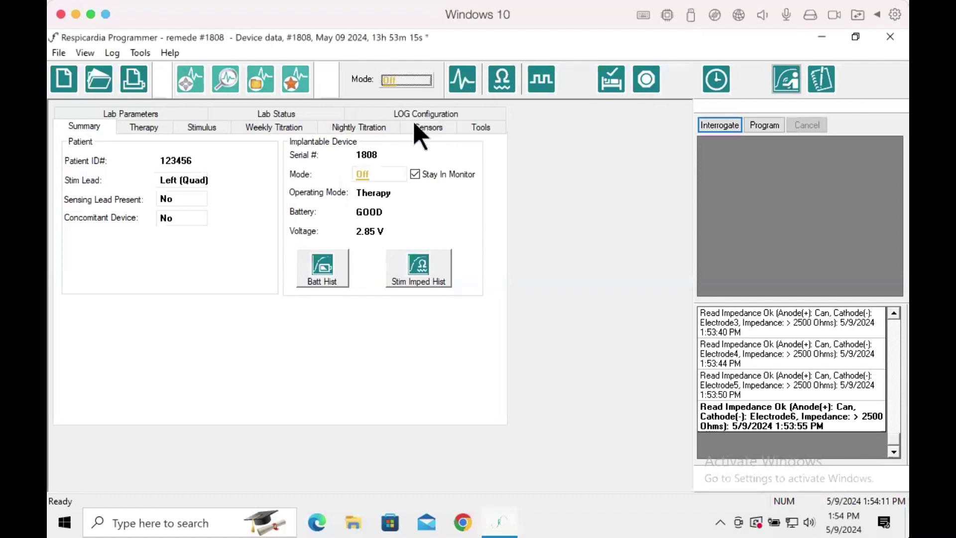
click(759, 126)
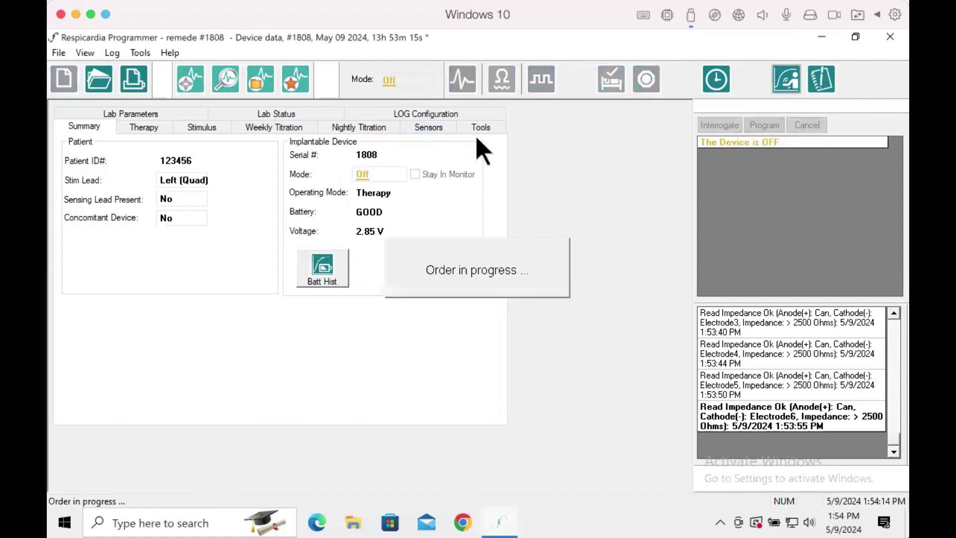
Print the current device settings to a PDF on the Desktop, saved as "PRE MRI - #1808.pdf"
click(61, 53)
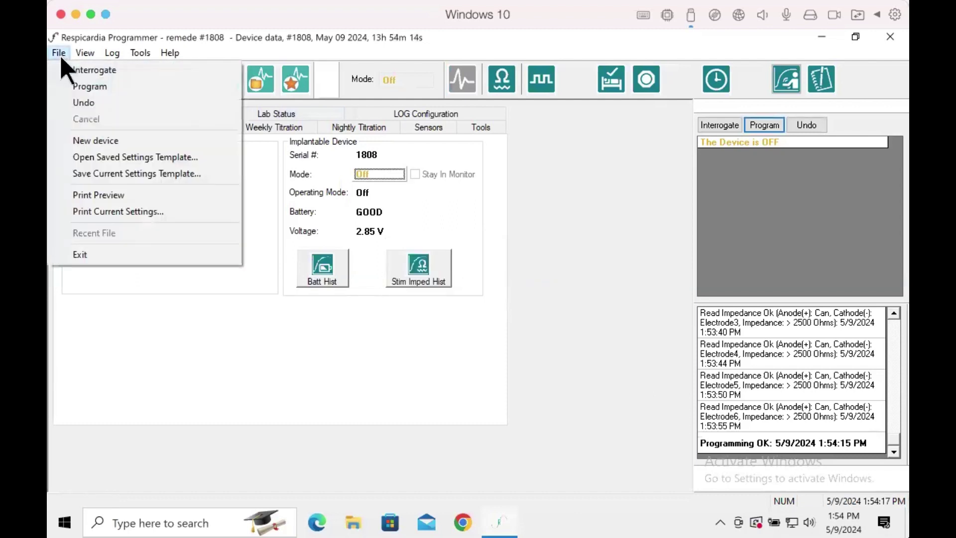
click(125, 211)
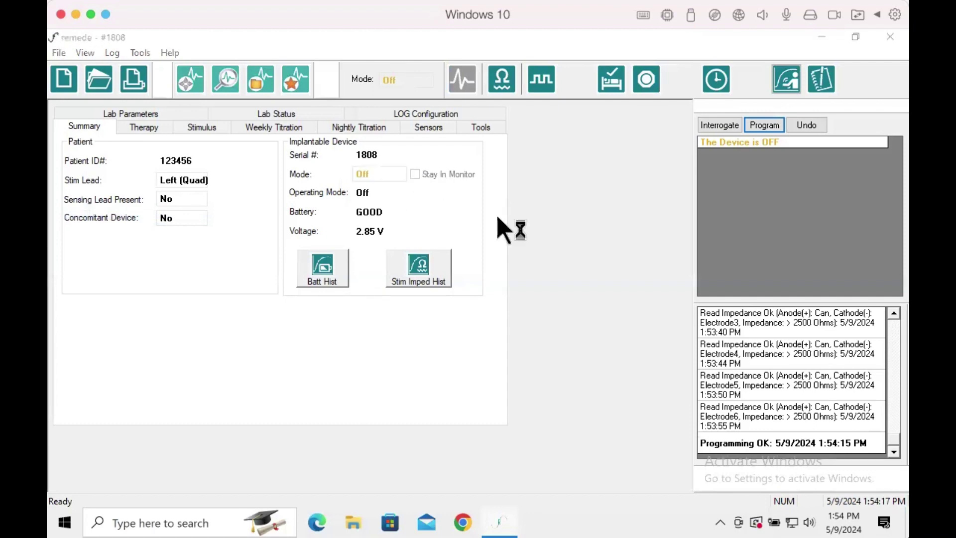
click(542, 374)
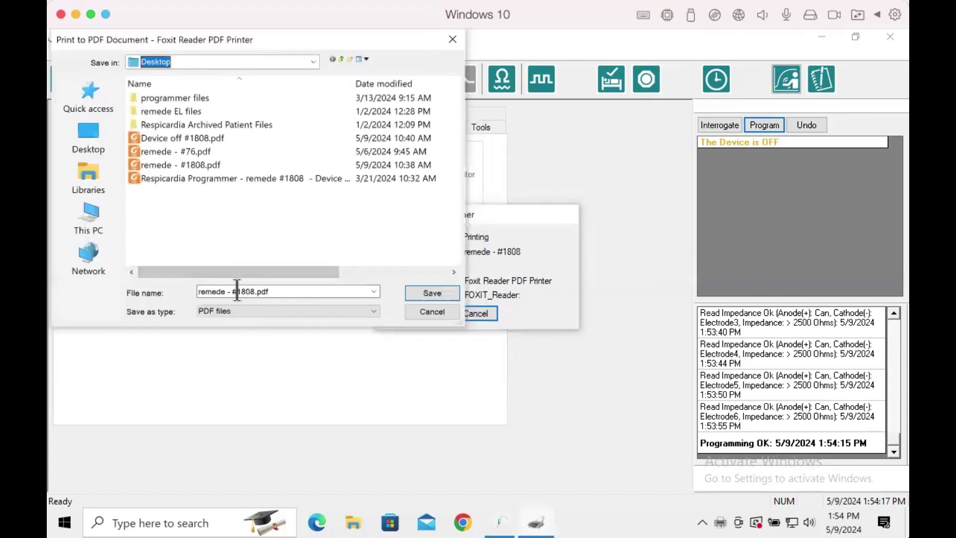
drag(201, 292, 224, 292)
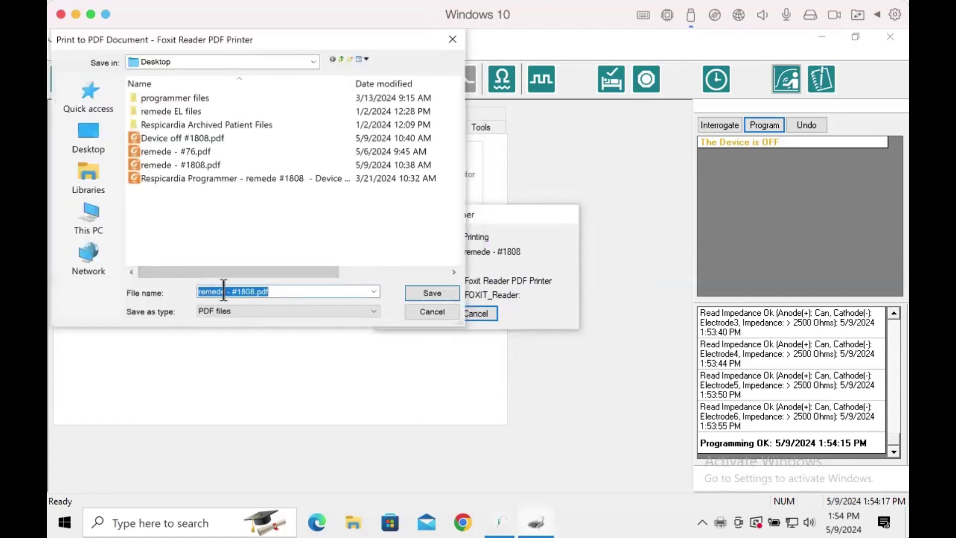
click(224, 291)
key(BackSpace)
key(BackSpace)
key(BackSpace)
key(BackSpace)
key(BackSpace)
key(BackSpace)
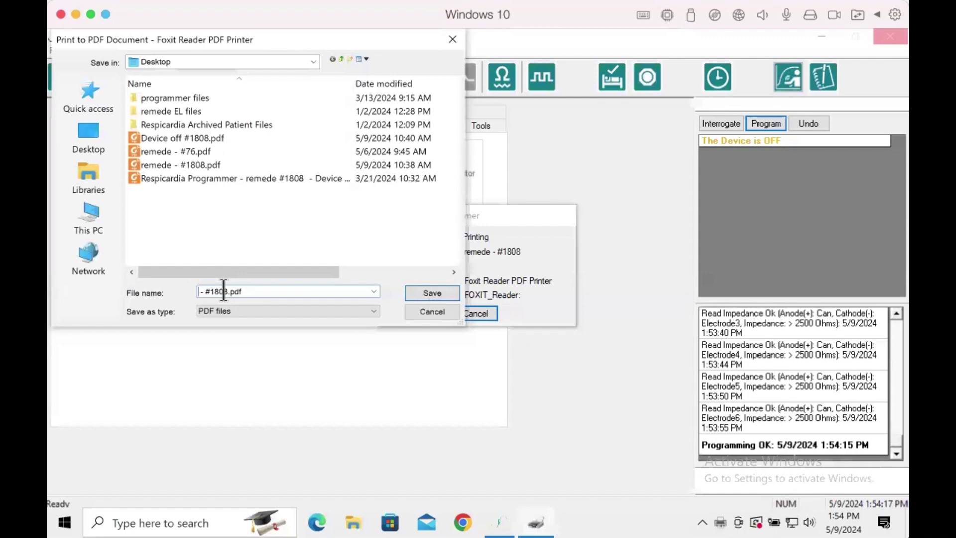
text(PRE MRI)
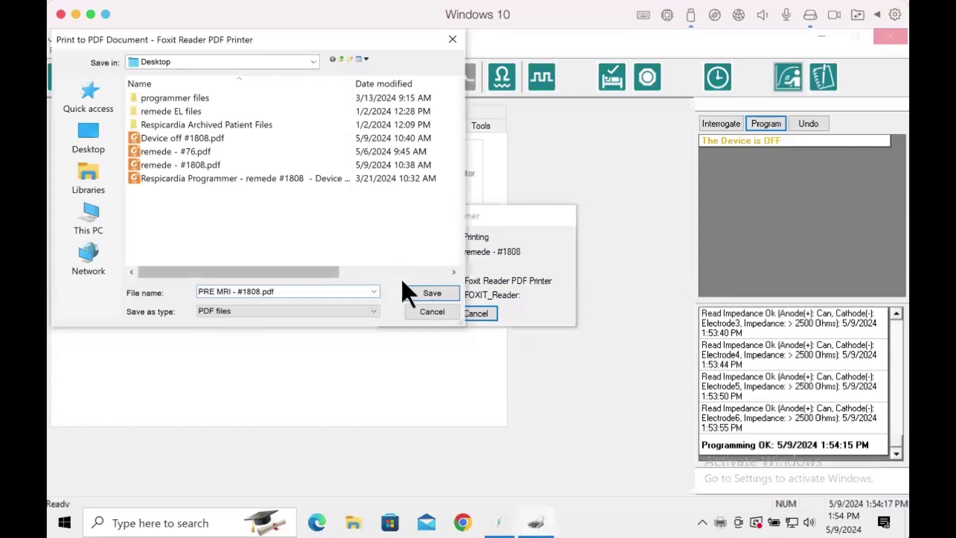
click(423, 294)
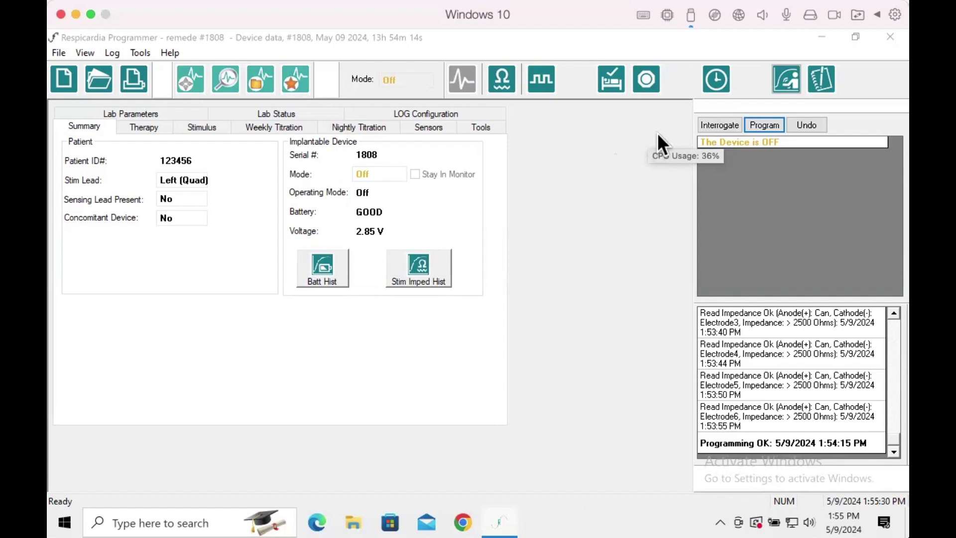
Interrogate the device again, check the Operating Mode behind the device message, and dismiss the message
click(712, 125)
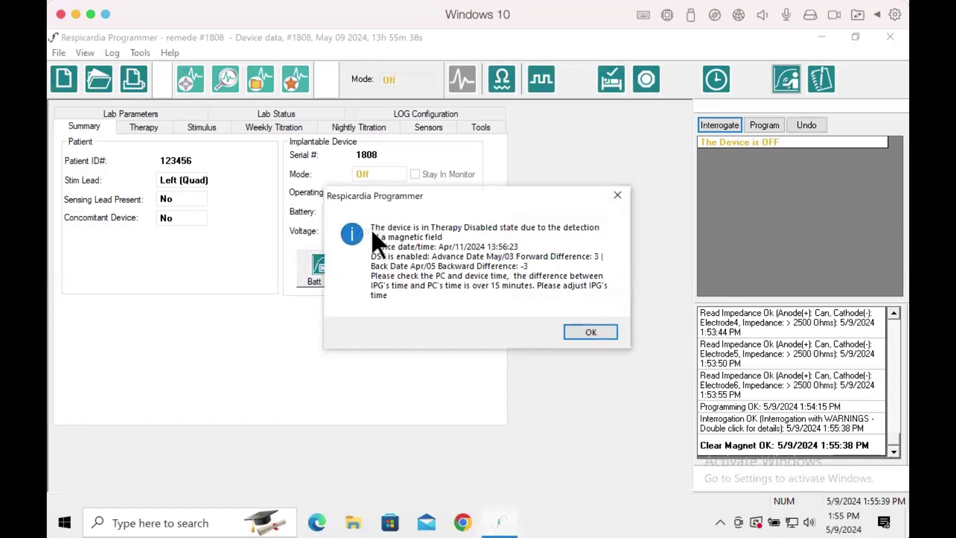
drag(411, 192, 411, 237)
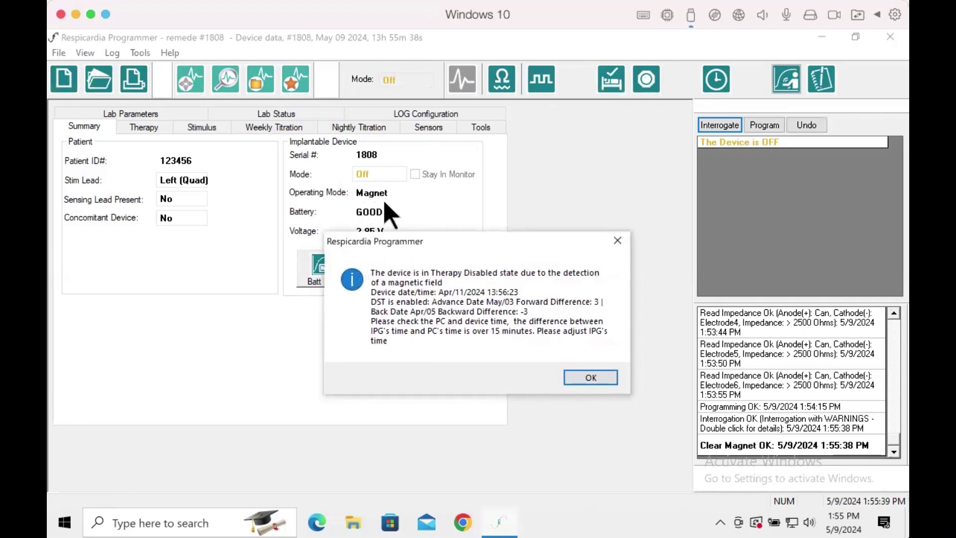
click(592, 379)
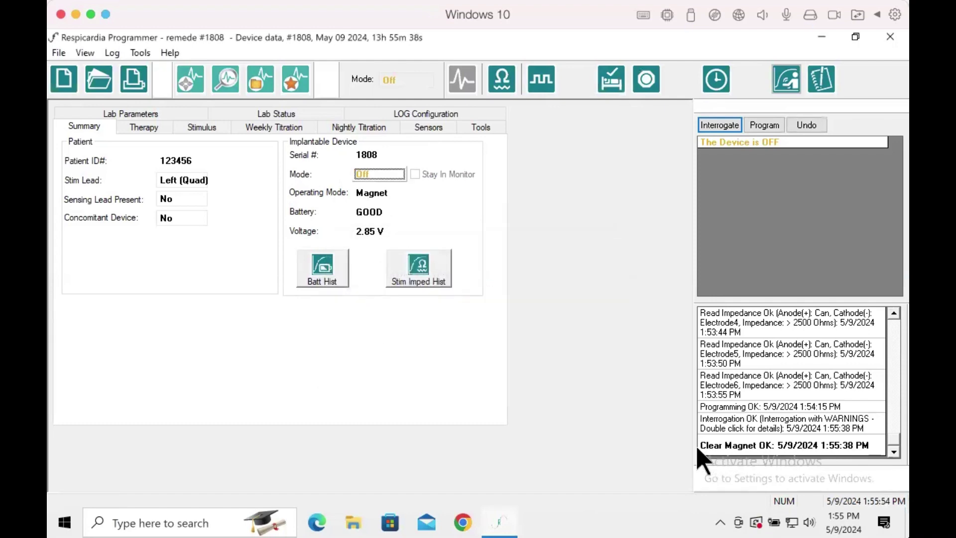
Program the implanted device to Therapy mode, and interrogate it again to check its Operating Mode, dismissing the device time message
click(401, 81)
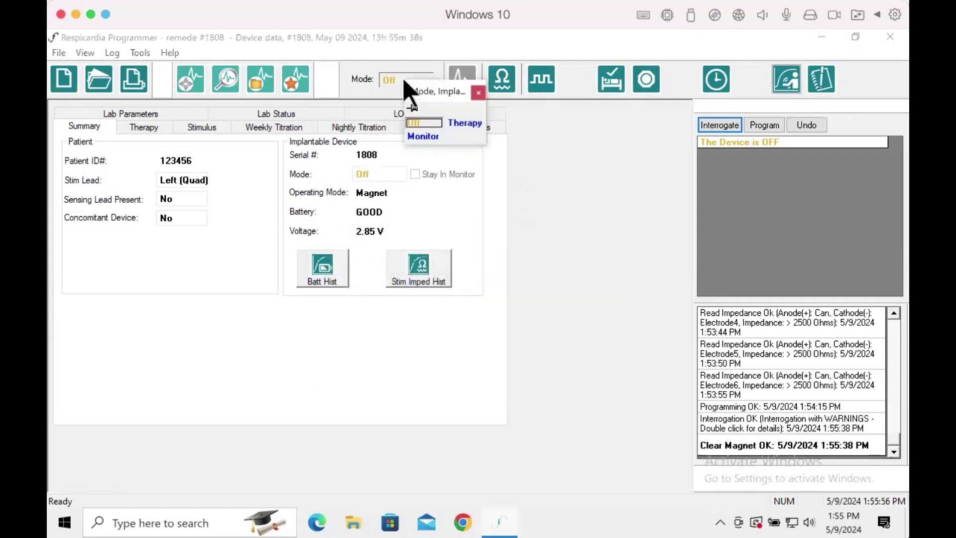
click(459, 121)
click(762, 124)
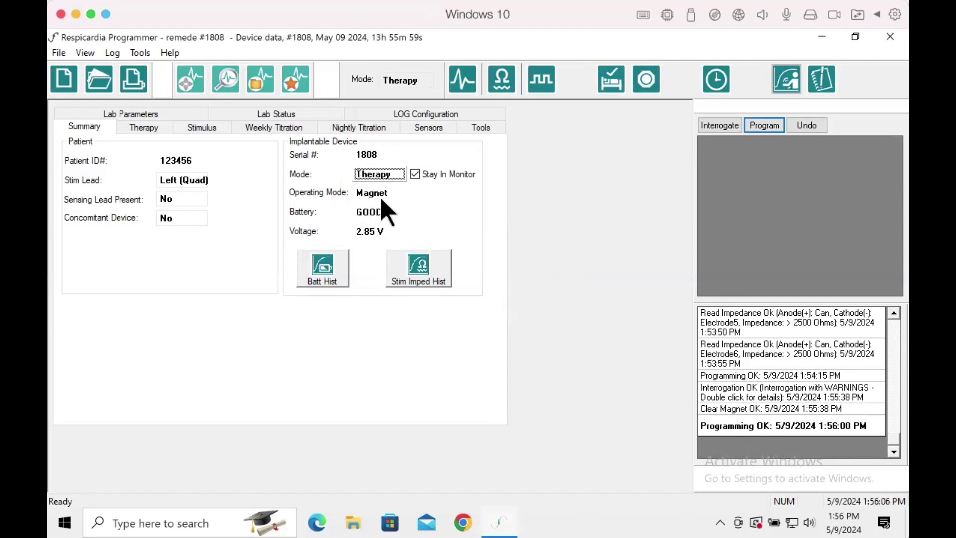
click(721, 125)
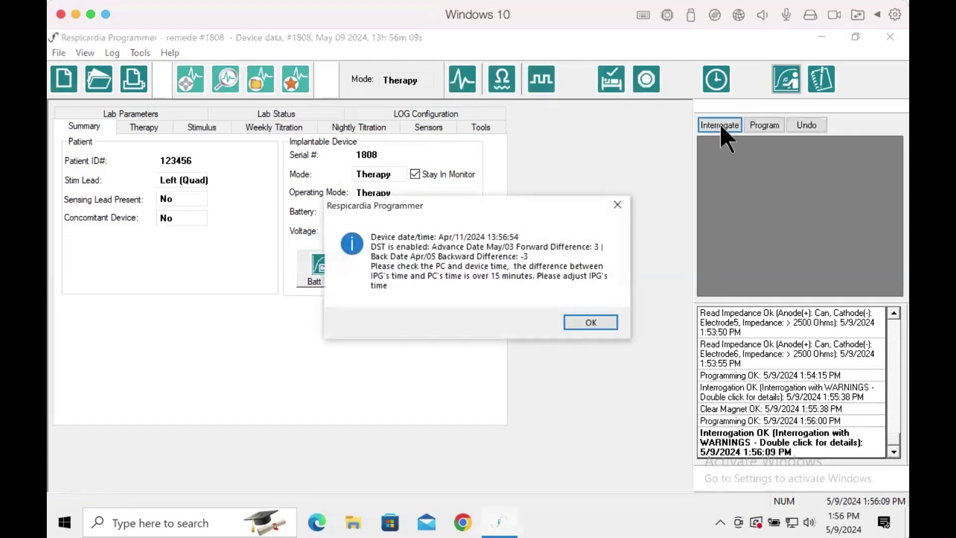
click(591, 322)
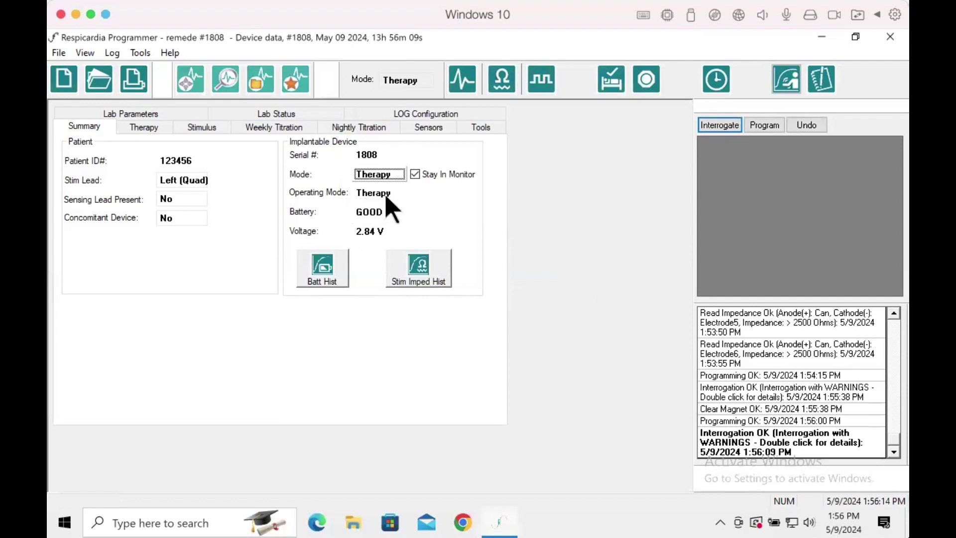
Review the interrogated device's therapy, stimulus, weekly titration, nightly titration and sensor settings, ending with the available device tools
click(141, 129)
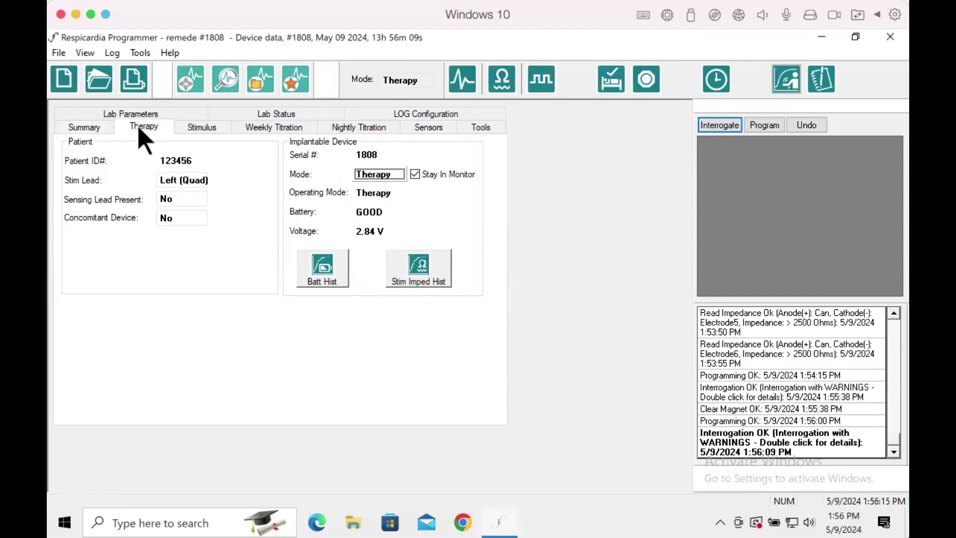
click(199, 130)
click(261, 129)
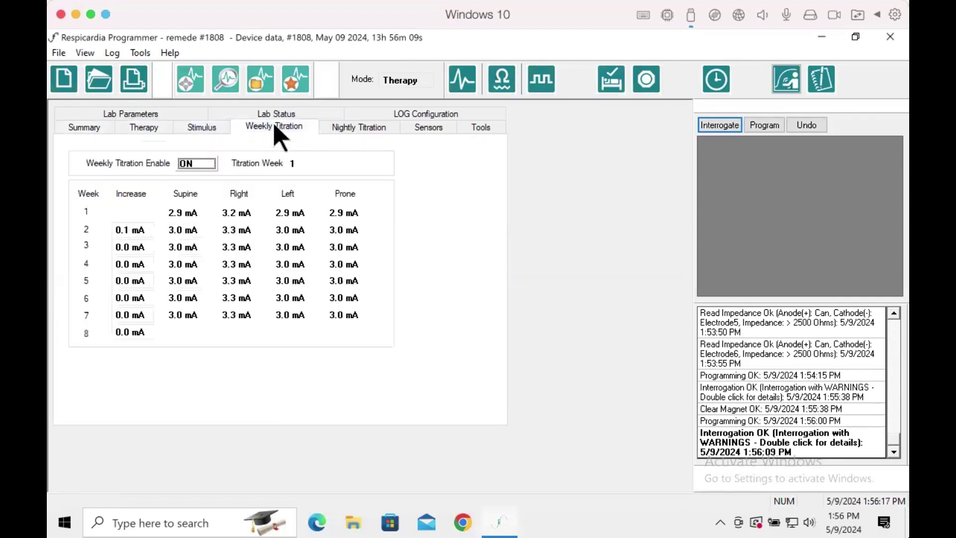
click(345, 130)
click(422, 129)
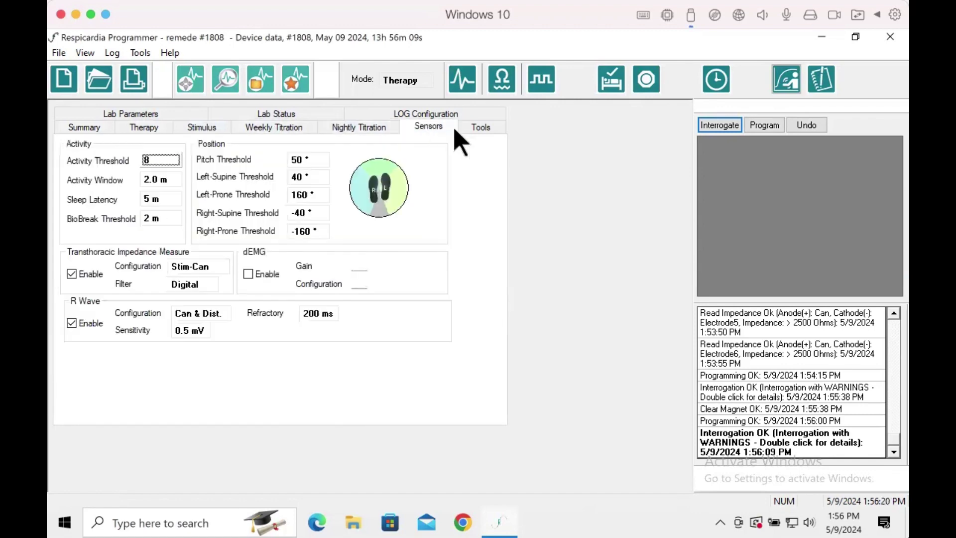
click(477, 142)
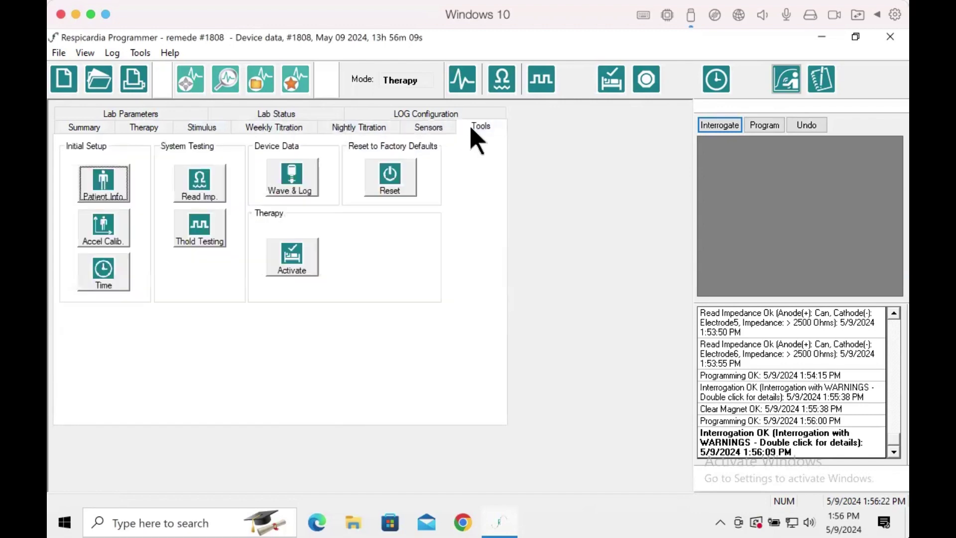